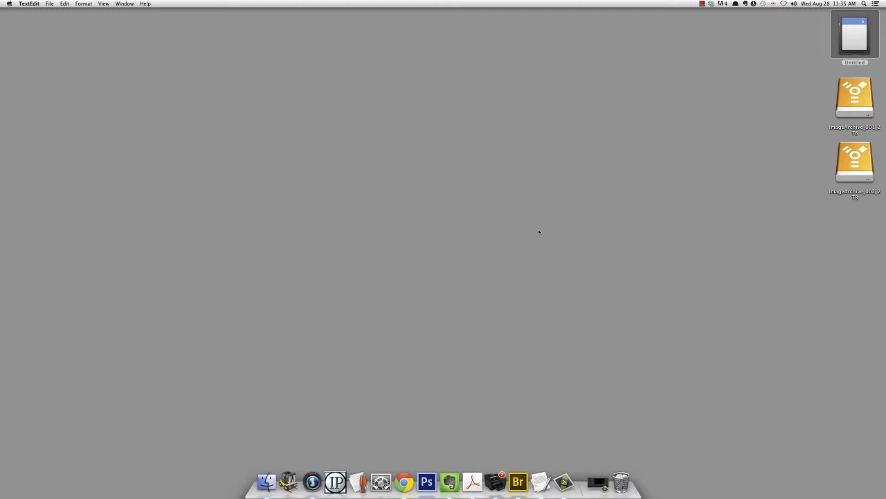
Open the Untitled memory card in Finder, inspect the raw files inside DCIM's 107_FUJI folder, and close the window.
{"action": "double_click", "coordinate": [862, 36]}
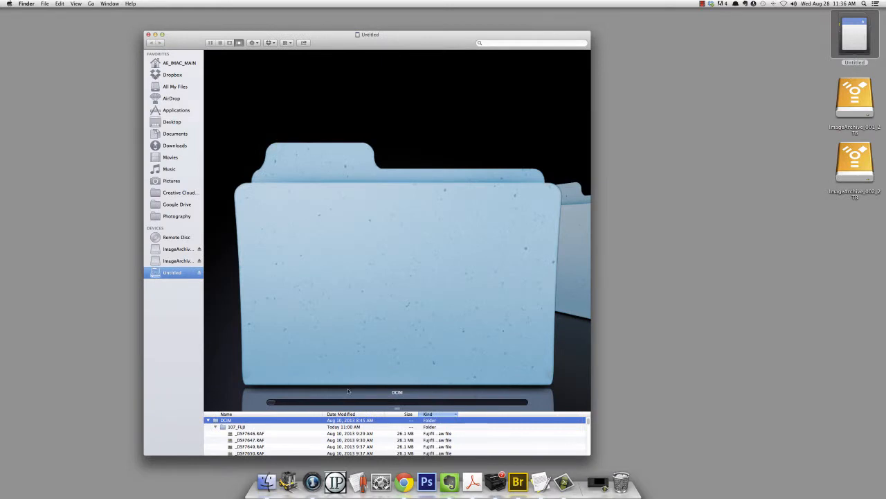
{"action": "left_click", "coordinate": [216, 427]}
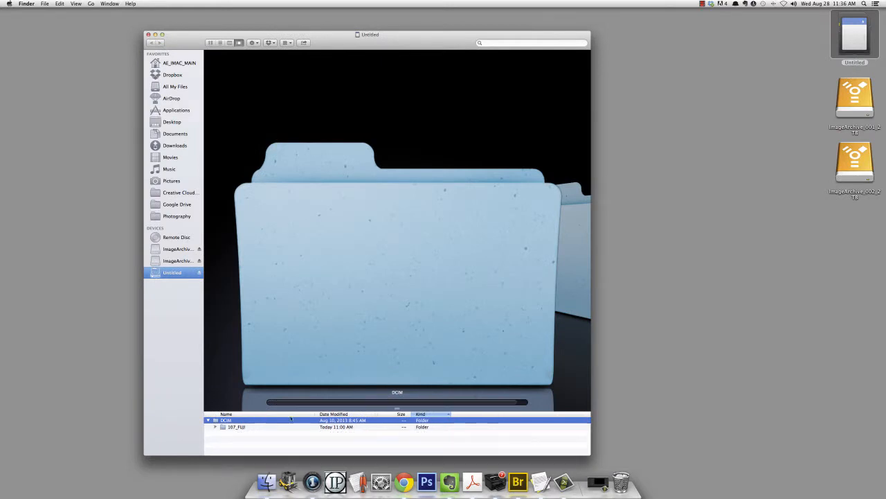
{"action": "left_click_drag", "start_coordinate": [399, 407], "coordinate": [399, 309]}
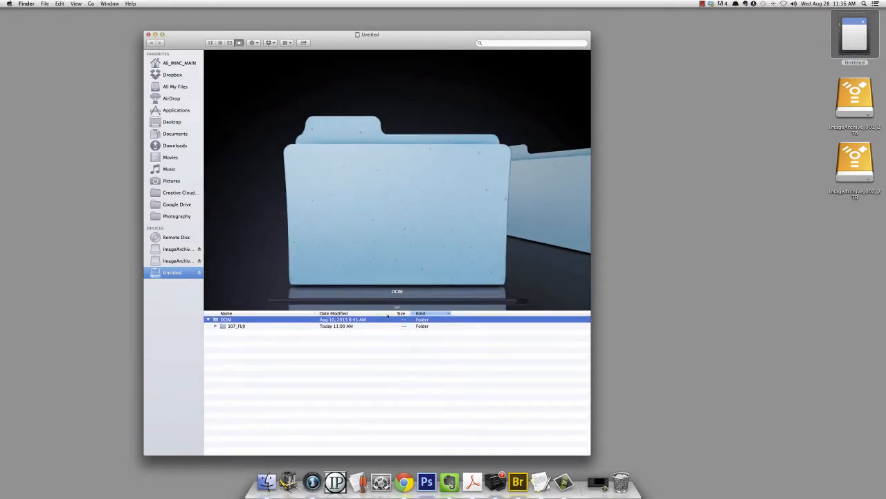
{"action": "left_click", "coordinate": [227, 326]}
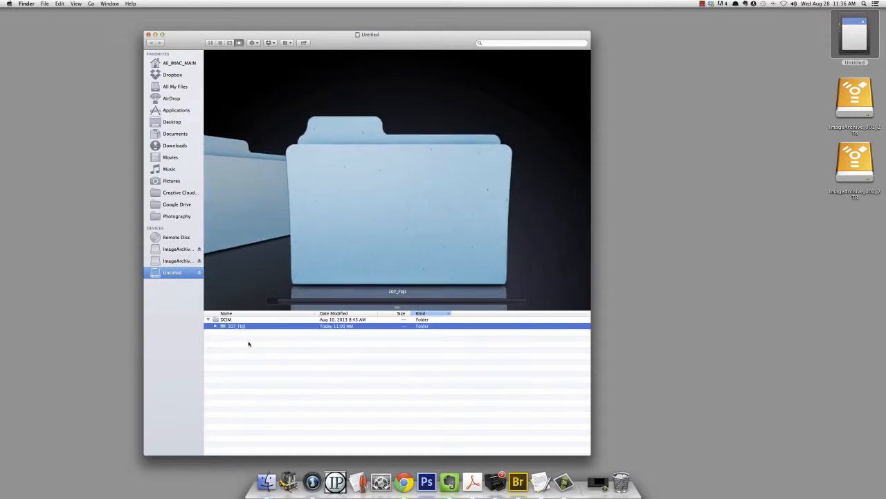
{"action": "left_click", "coordinate": [216, 326]}
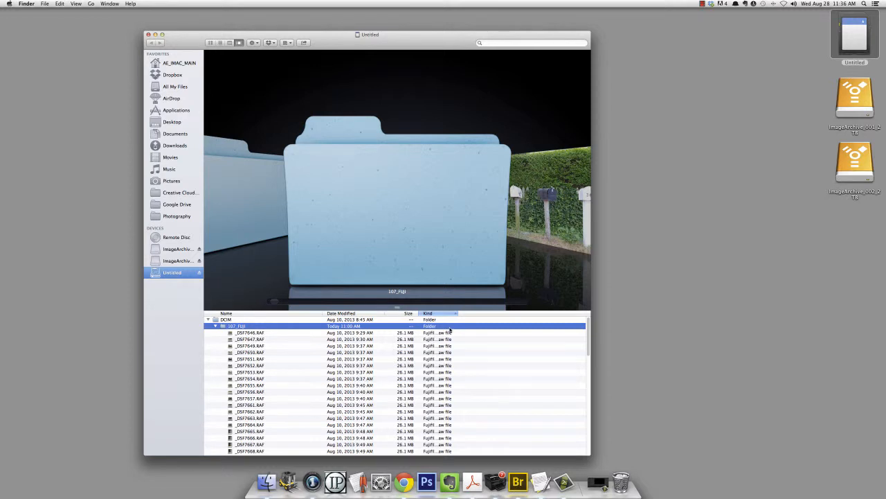
{"action": "left_click_drag", "start_coordinate": [457, 313], "coordinate": [497, 320]}
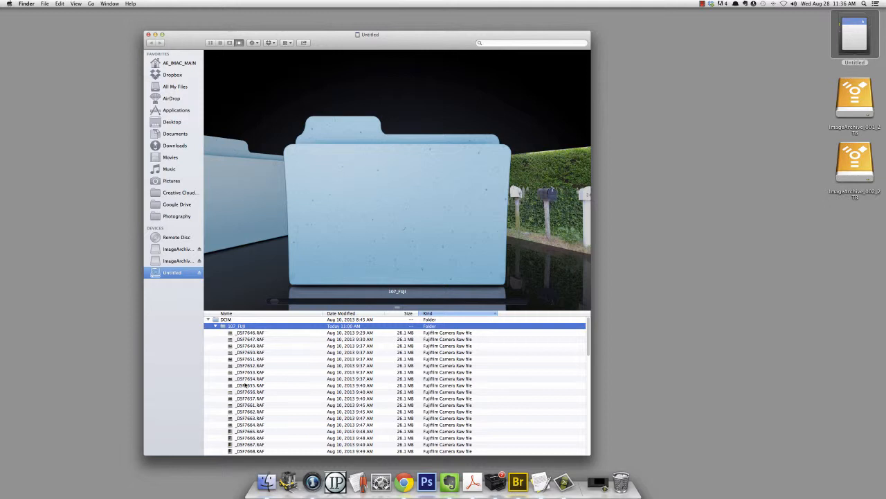
{"action": "left_click", "coordinate": [148, 35]}
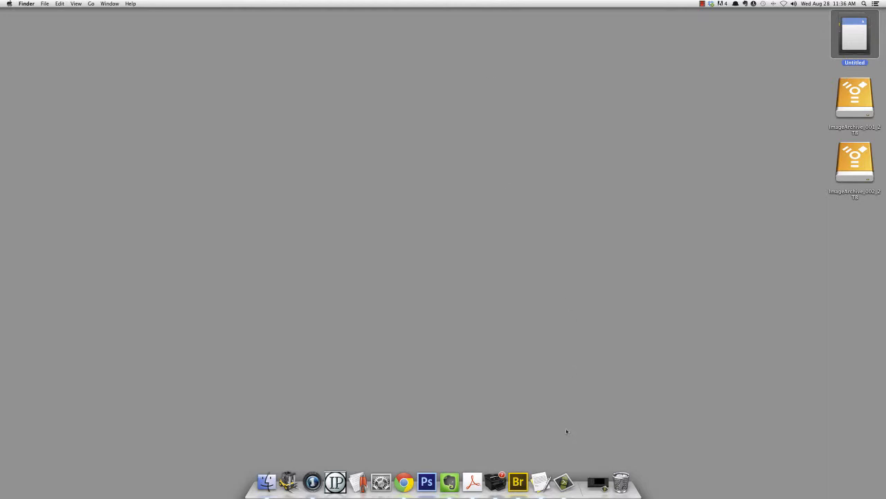
Switch to Adobe Bridge and open Get Photos from Camera, comparing the Standard Dialog and settling on the Advanced Dialog.
{"action": "left_click", "coordinate": [518, 481]}
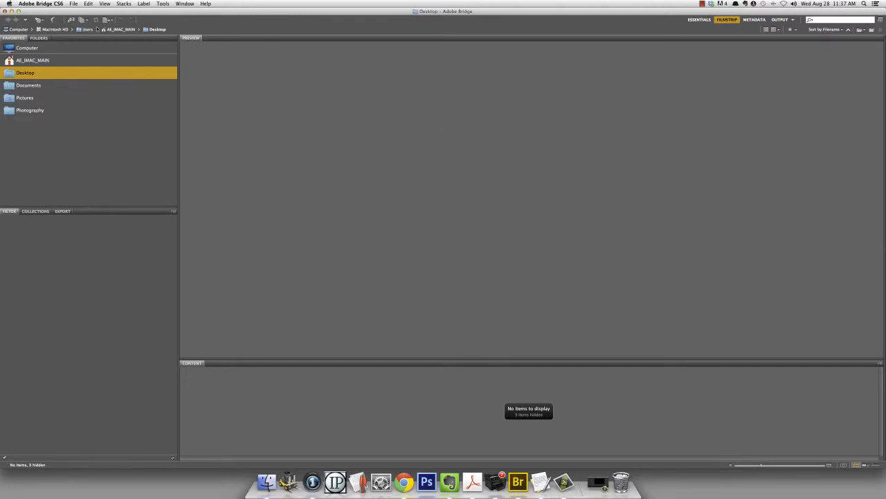
{"action": "left_click", "coordinate": [73, 3]}
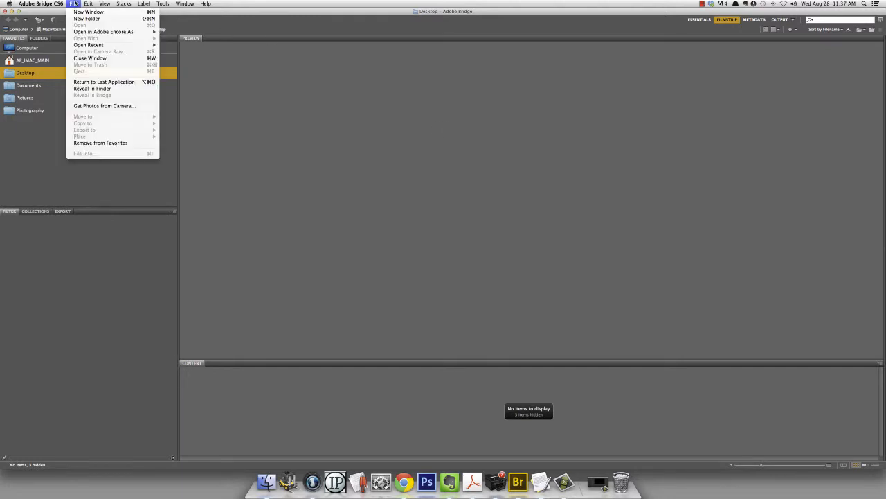
{"action": "left_click", "coordinate": [131, 107]}
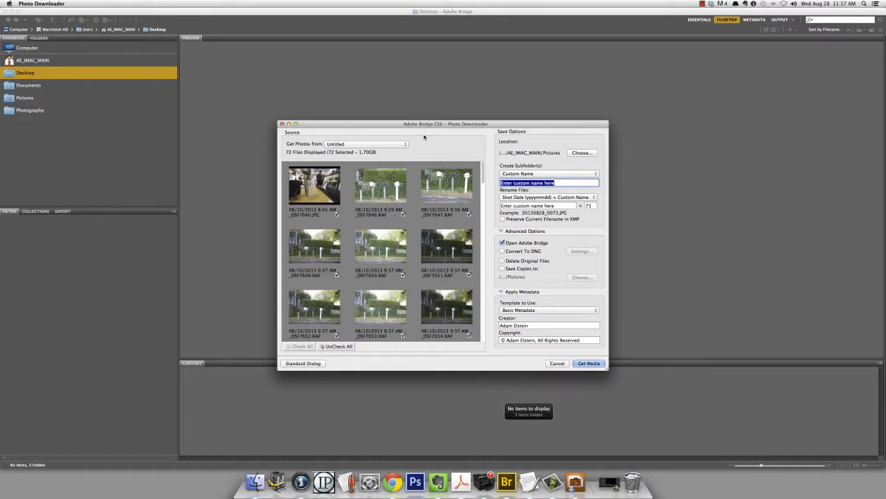
{"action": "left_click", "coordinate": [307, 363]}
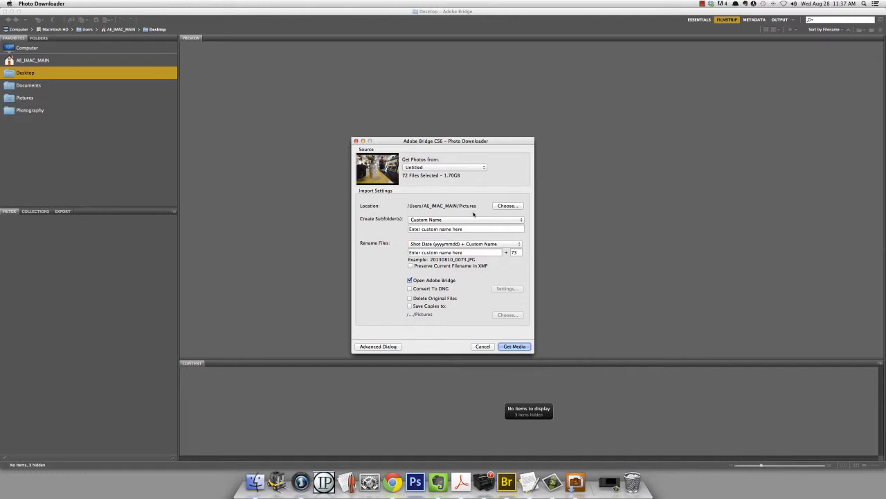
{"action": "left_click", "coordinate": [394, 346]}
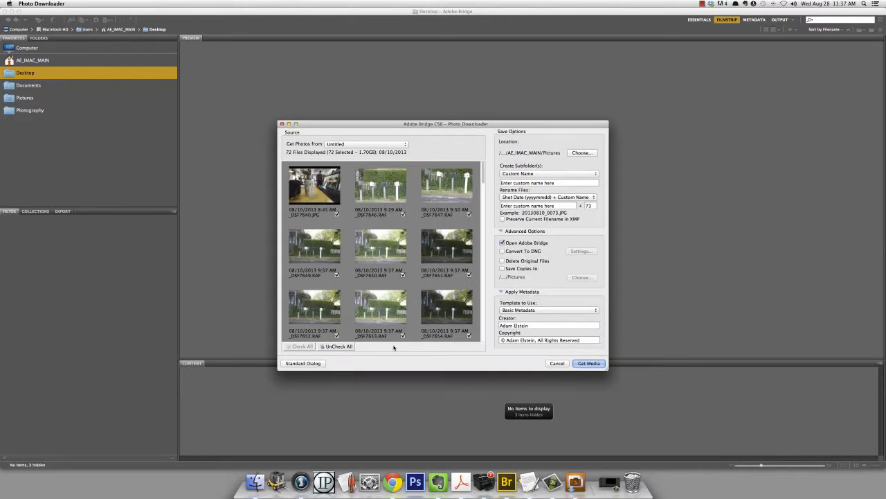
Refresh the list of photo sources and keep the Untitled card as the import source.
{"action": "left_click", "coordinate": [374, 144]}
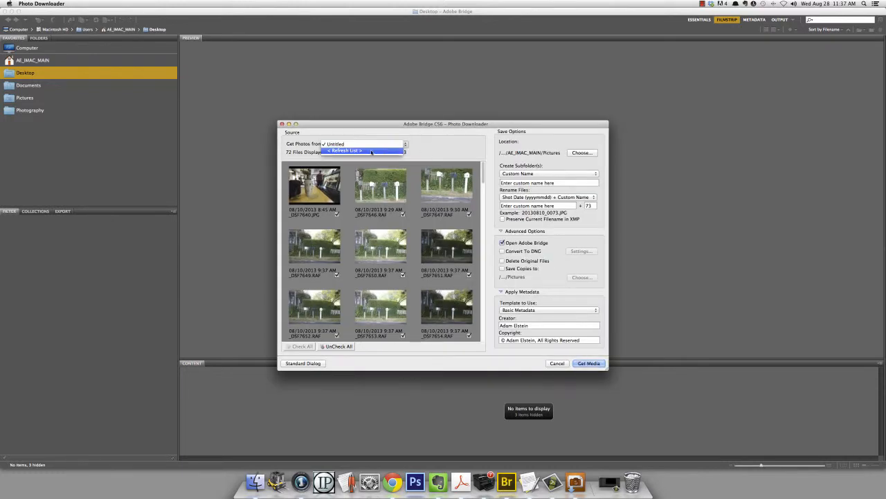
{"action": "left_click", "coordinate": [371, 150]}
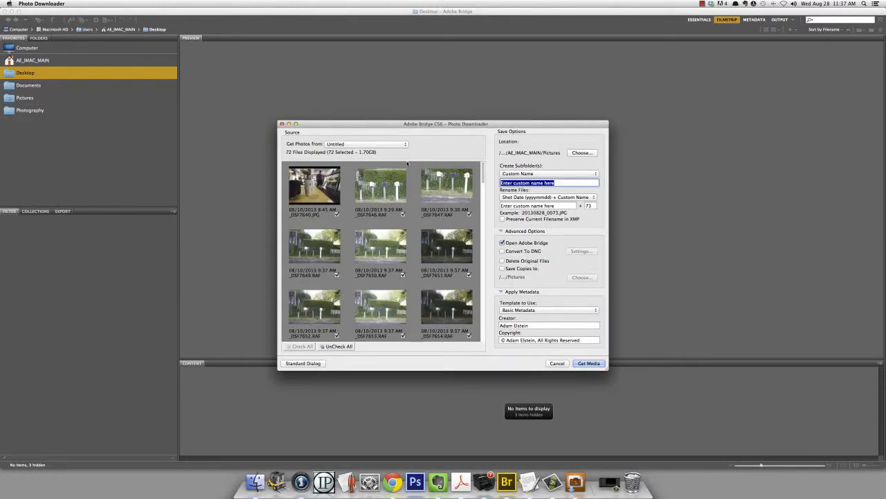
{"action": "left_click", "coordinate": [407, 145]}
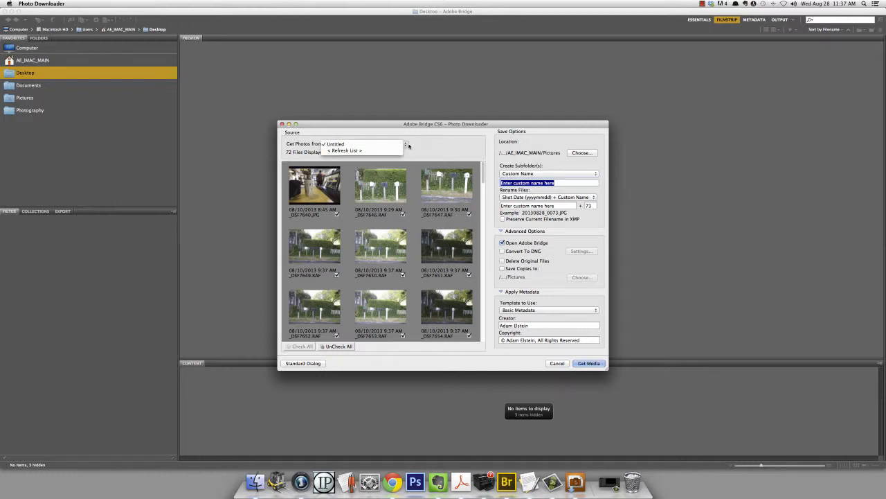
{"action": "left_click", "coordinate": [406, 146]}
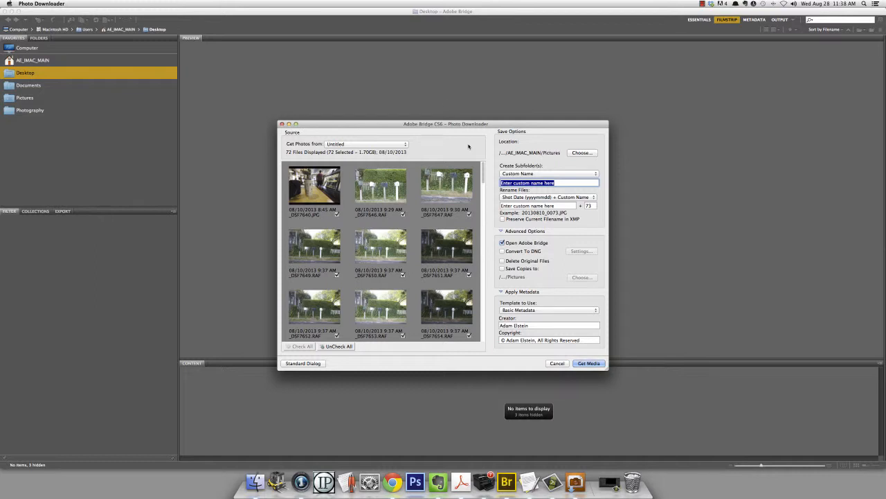
Exclude _DSF7640.JPG from the photos to import.
{"action": "left_click_drag", "start_coordinate": [454, 126], "coordinate": [411, 95]}
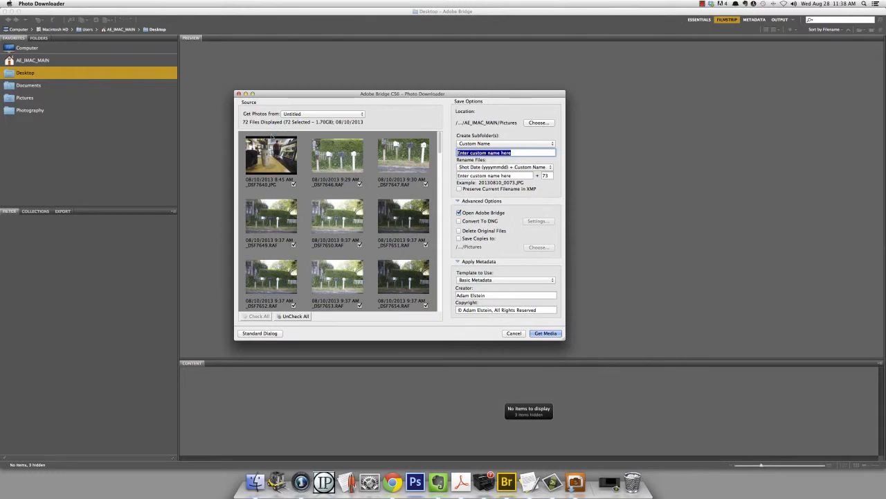
{"action": "left_click_drag", "start_coordinate": [441, 150], "coordinate": [378, 183]}
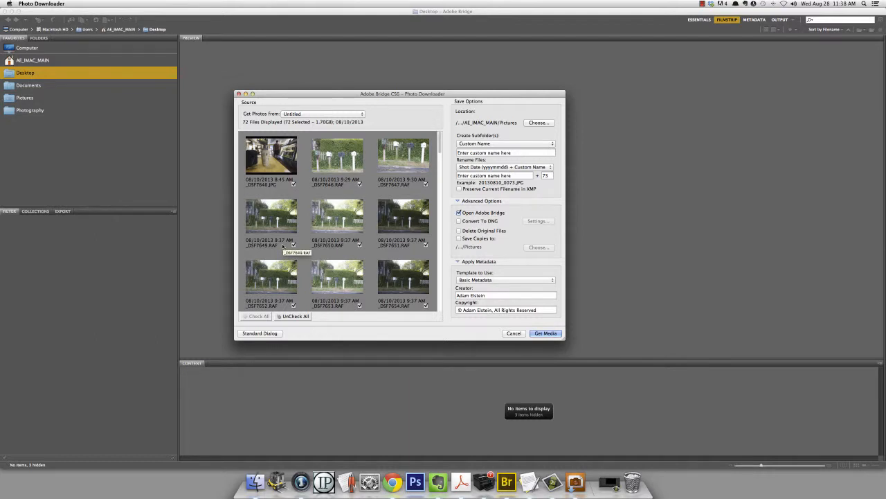
{"action": "left_click", "coordinate": [293, 185]}
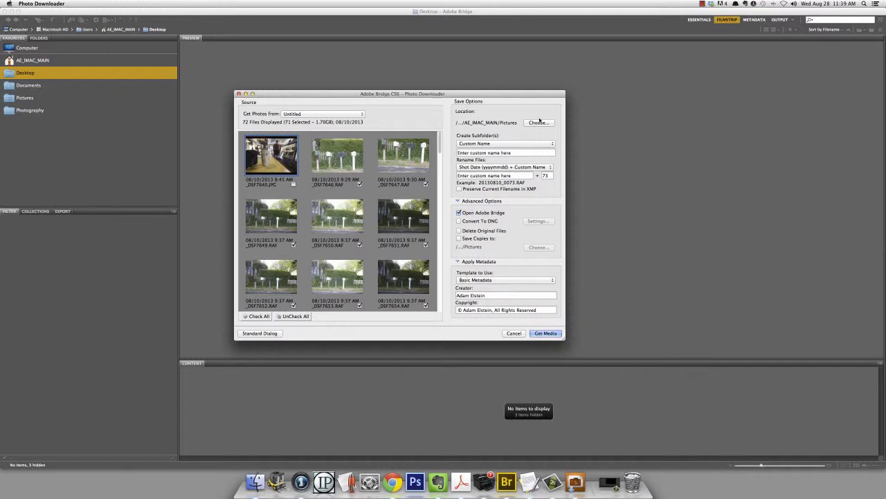
Browse the possible storage folders and choose Pictures as the save location for the import.
{"action": "left_click", "coordinate": [534, 123]}
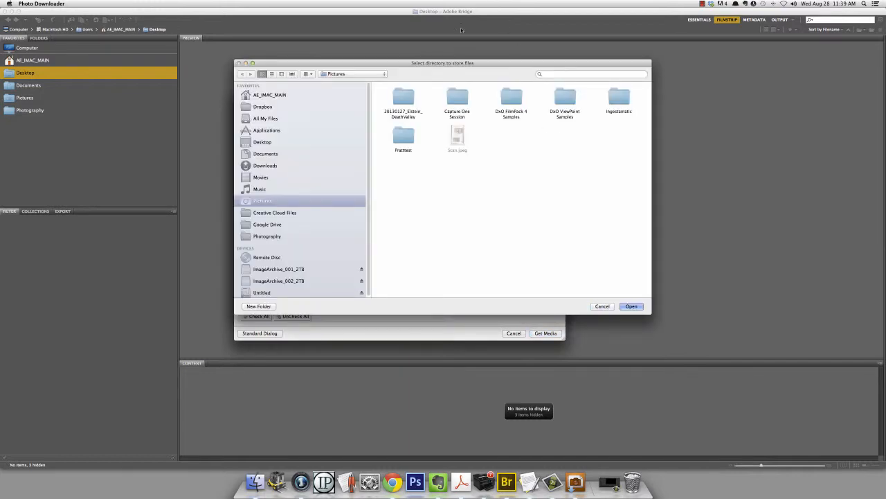
{"action": "left_click_drag", "start_coordinate": [452, 65], "coordinate": [489, 63]}
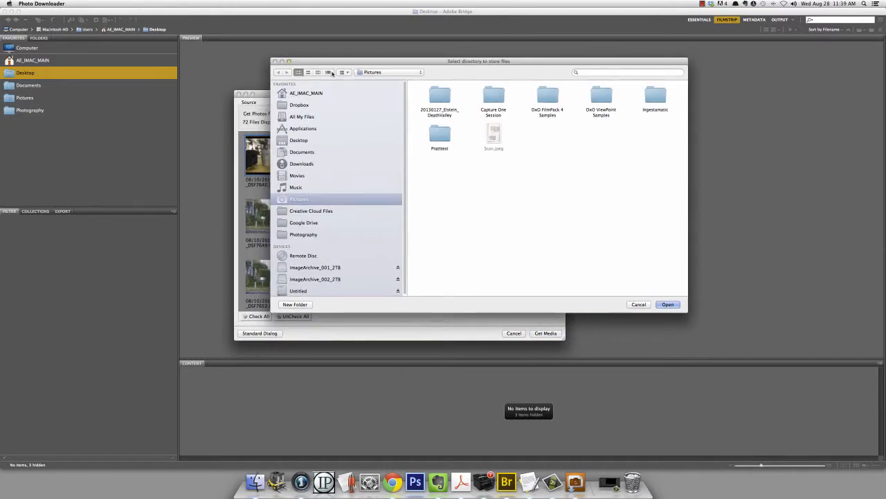
{"action": "left_click", "coordinate": [302, 211]}
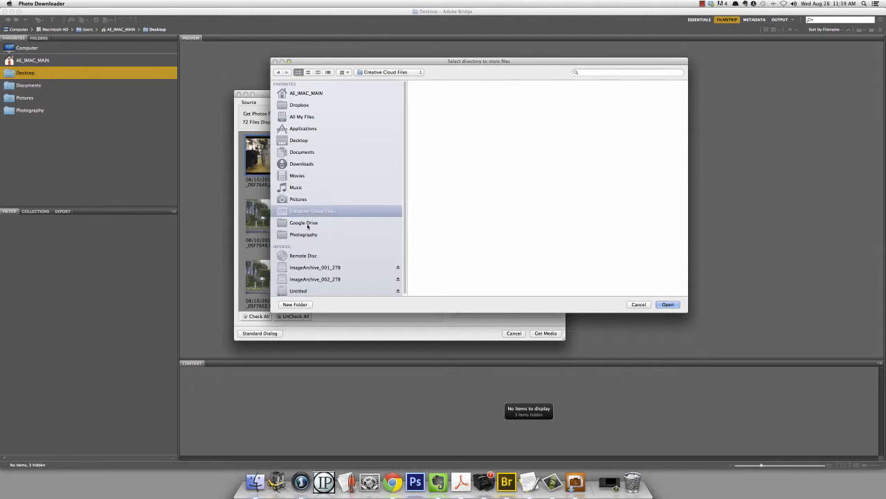
{"action": "left_click", "coordinate": [307, 223]}
{"action": "left_click", "coordinate": [312, 234]}
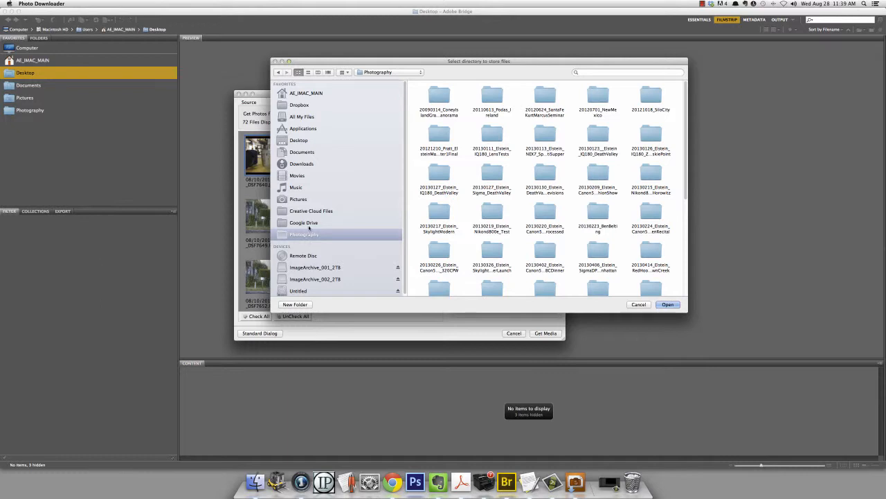
{"action": "left_click", "coordinate": [295, 200]}
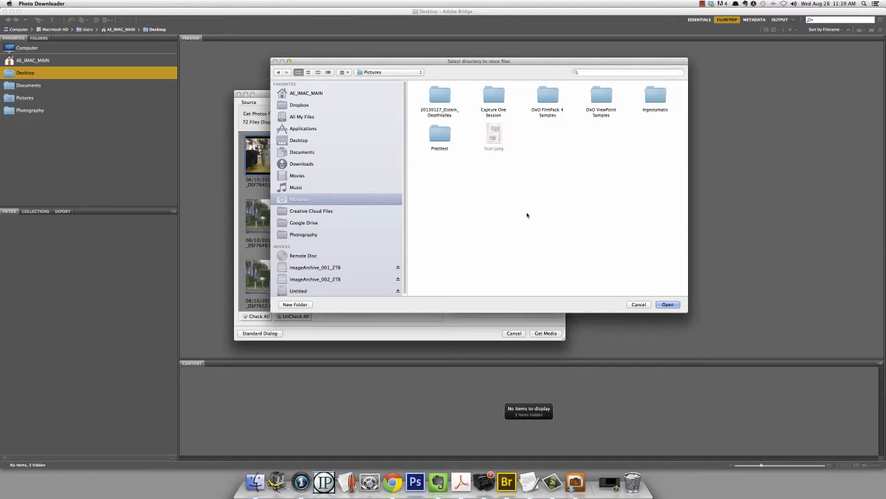
{"action": "left_click", "coordinate": [668, 304]}
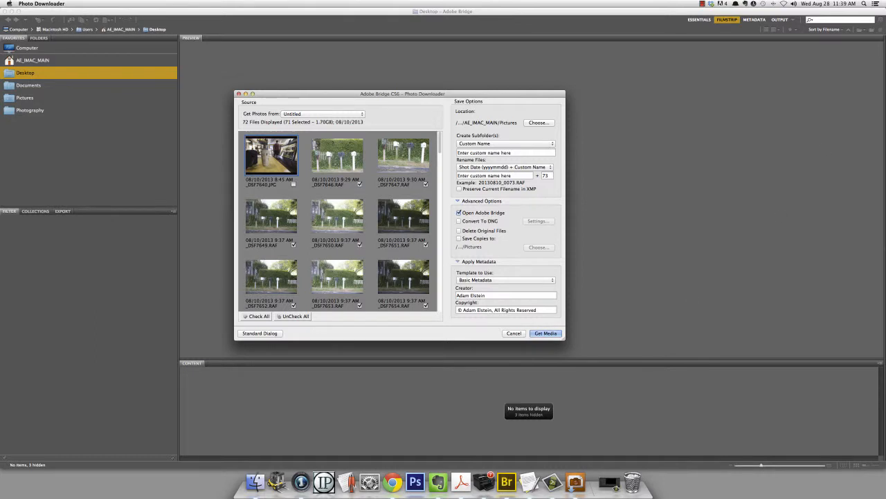
Switch to TextEdit, note the naming pattern YYYYMMDD_Shootname with the example 20130828_PrattArchImag, and minimize the note.
{"action": "key", "text": "super+Tab"}
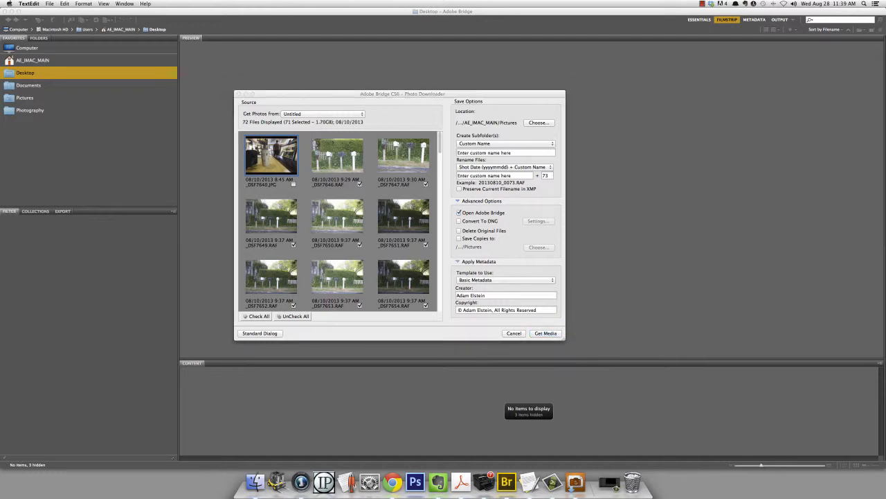
{"action": "left_click_drag", "start_coordinate": [885, 138], "coordinate": [746, 95]}
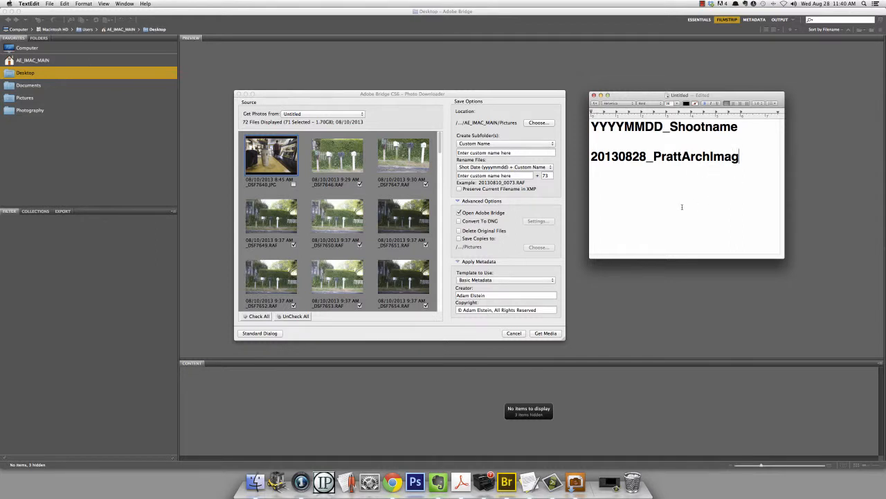
{"action": "double_click", "coordinate": [652, 94]}
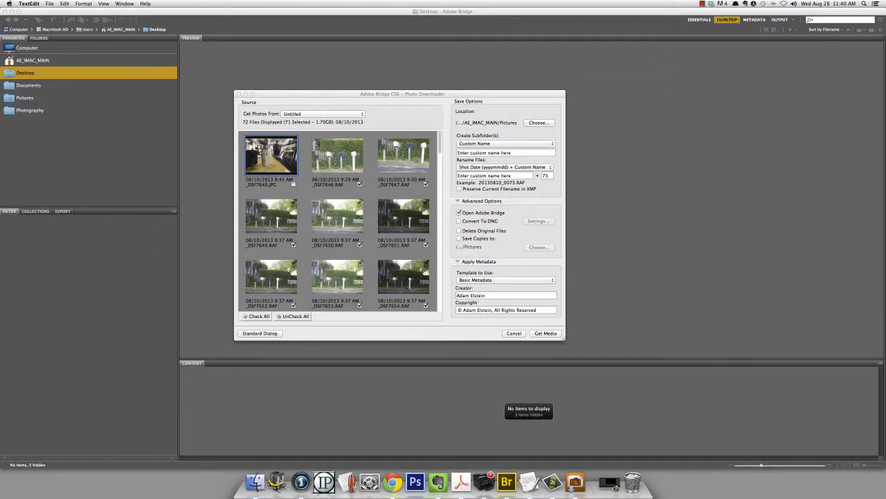
Keep Custom Name as the subfolder naming option in Photo Downloader and select the placeholder name for replacement.
{"action": "left_click", "coordinate": [517, 144]}
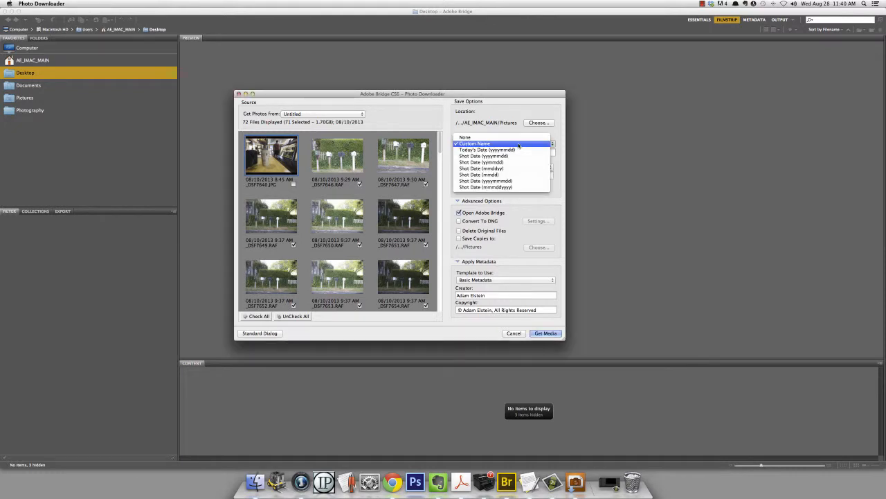
{"action": "left_click", "coordinate": [518, 144]}
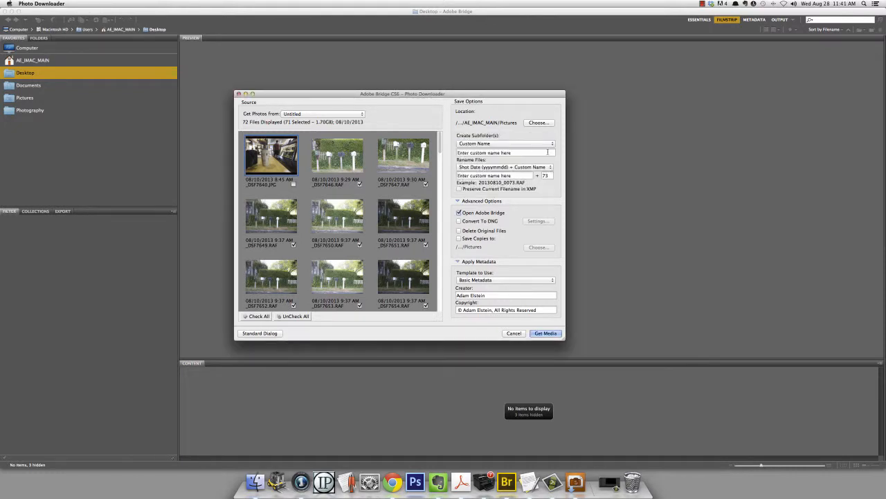
{"action": "left_click", "coordinate": [547, 152]}
{"action": "left_click_drag", "start_coordinate": [535, 152], "coordinate": [458, 153]}
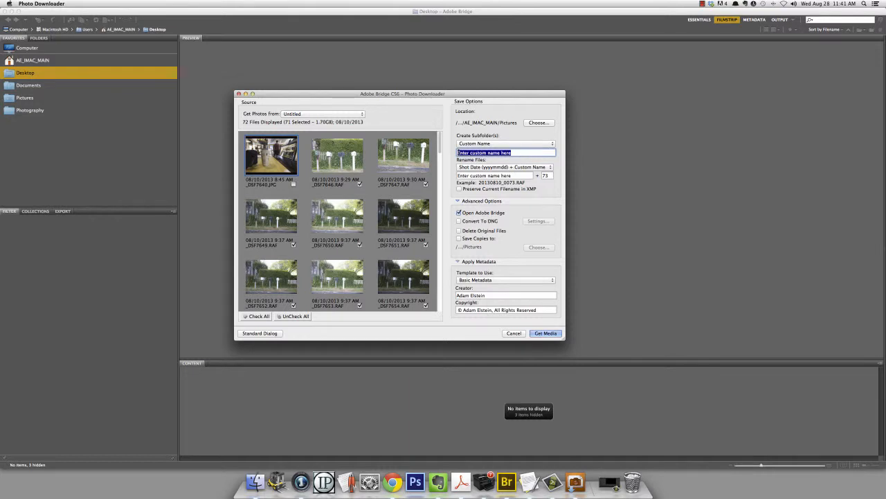
Copy 20130828_PrattArchImag from the TextEdit note into Photo Downloader as the custom subfolder name, and minimize the note.
{"action": "key", "text": "super+Tab"}
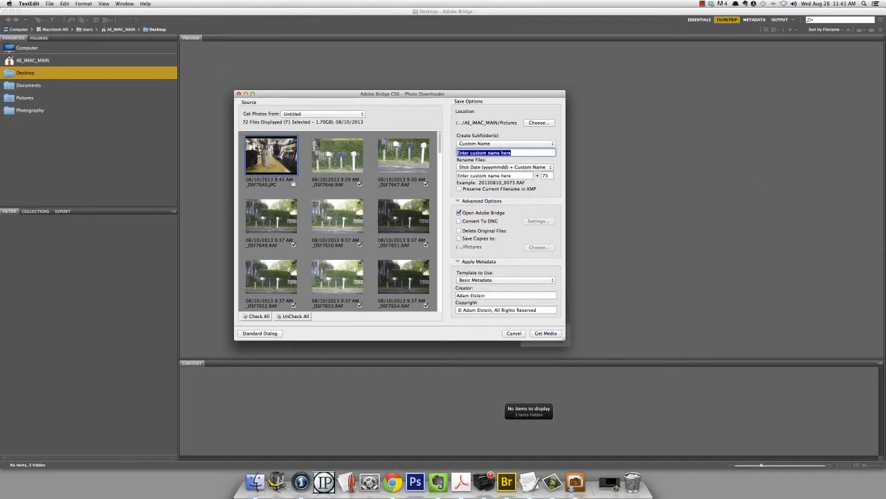
{"action": "left_click_drag", "start_coordinate": [630, 128], "coordinate": [621, 128]}
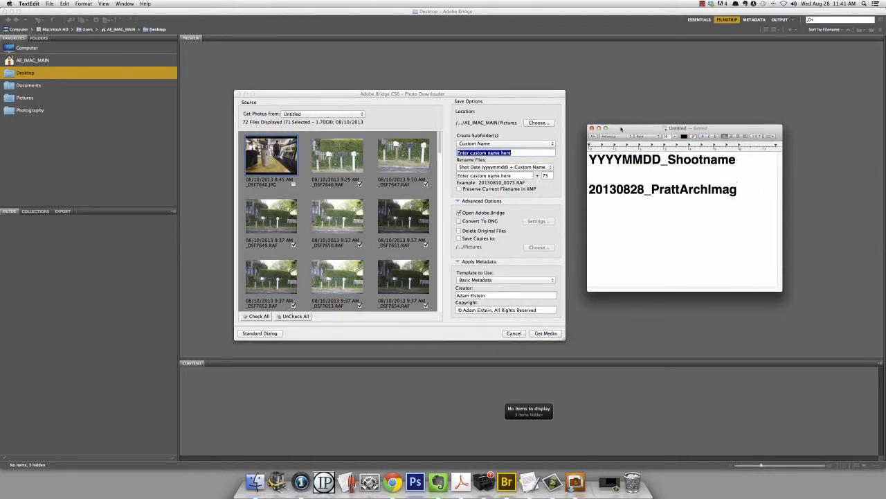
{"action": "left_click_drag", "start_coordinate": [738, 189], "coordinate": [588, 190]}
{"action": "key", "text": "super+c"}
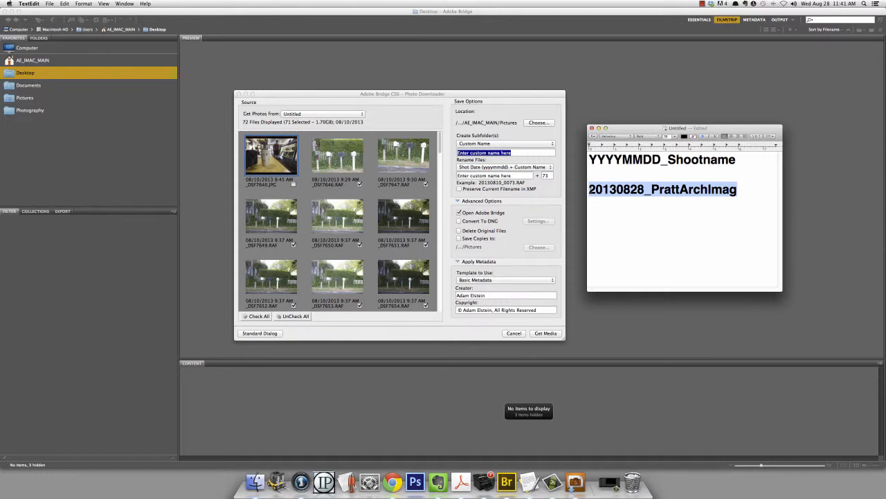
{"action": "left_click", "coordinate": [509, 154]}
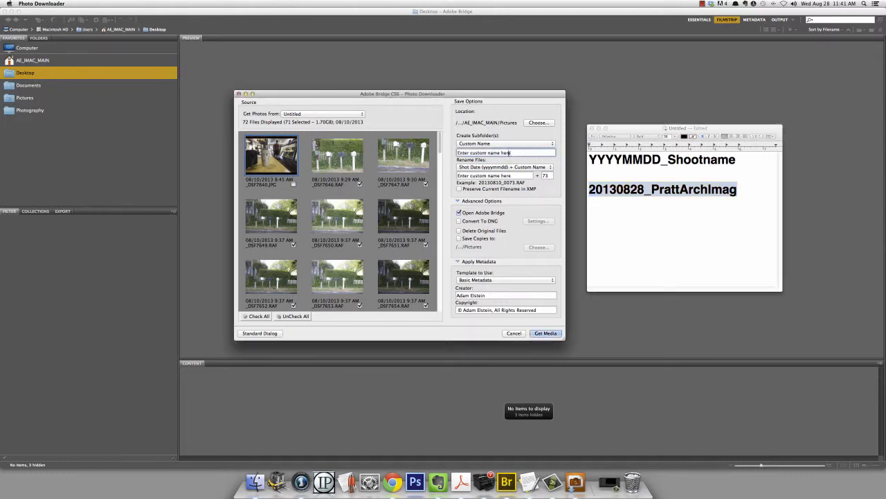
{"action": "left_click_drag", "start_coordinate": [513, 154], "coordinate": [451, 155]}
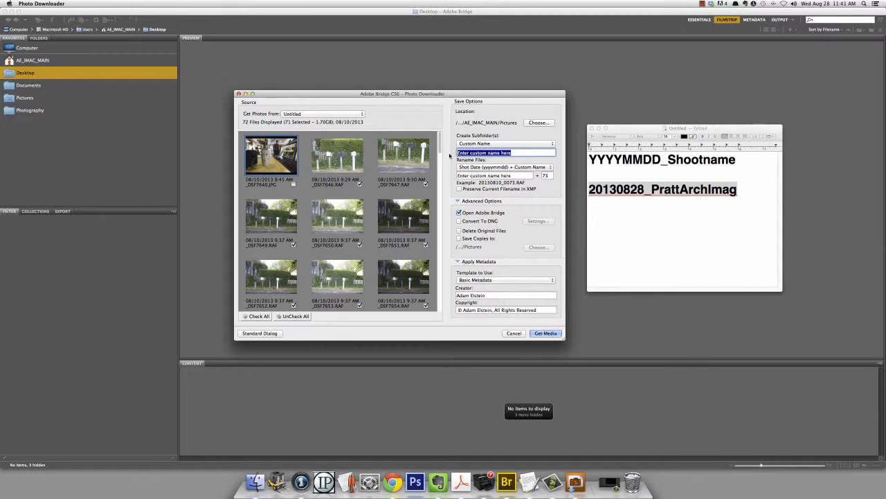
{"action": "key", "text": "super+v"}
{"action": "left_click", "coordinate": [598, 129]}
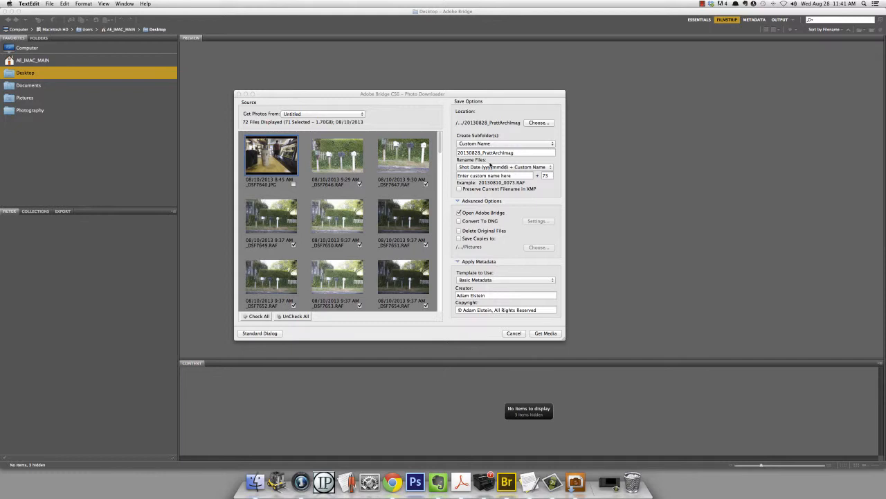
Try the Do not rename files option, and return file renaming to Shot Date (yyyymmdd) + Custom Name.
{"action": "left_click", "coordinate": [481, 168]}
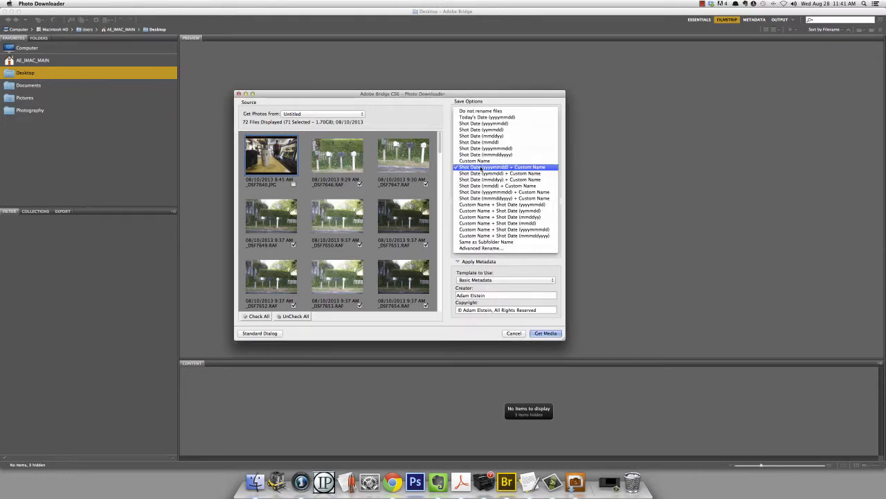
{"action": "left_click", "coordinate": [501, 111]}
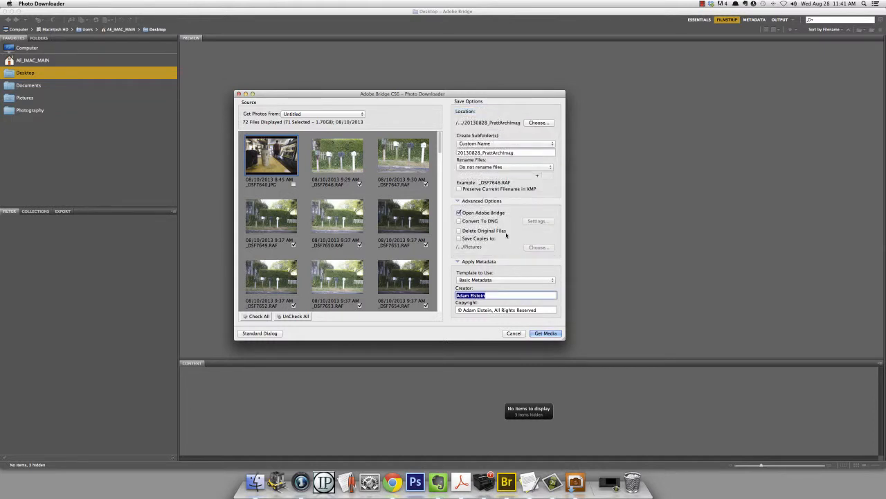
{"action": "left_click", "coordinate": [527, 168]}
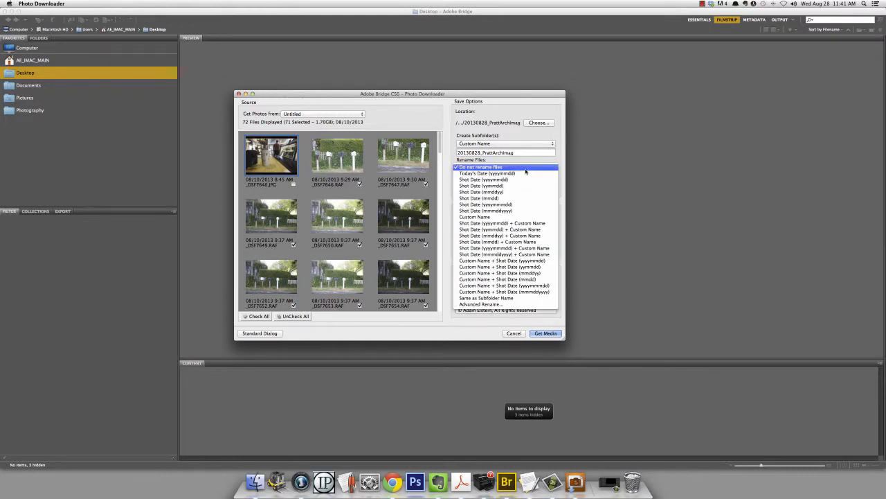
{"action": "left_click", "coordinate": [516, 224]}
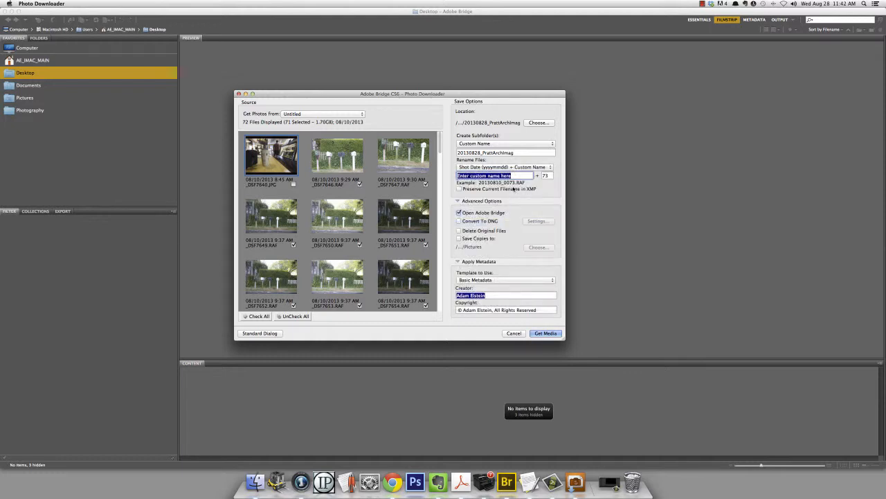
Copy the subfolder name 20130828_PrattArchImag into the custom name for renaming files, replacing its placeholder.
{"action": "left_click_drag", "start_coordinate": [524, 152], "coordinate": [437, 151]}
{"action": "key", "text": "super+c"}
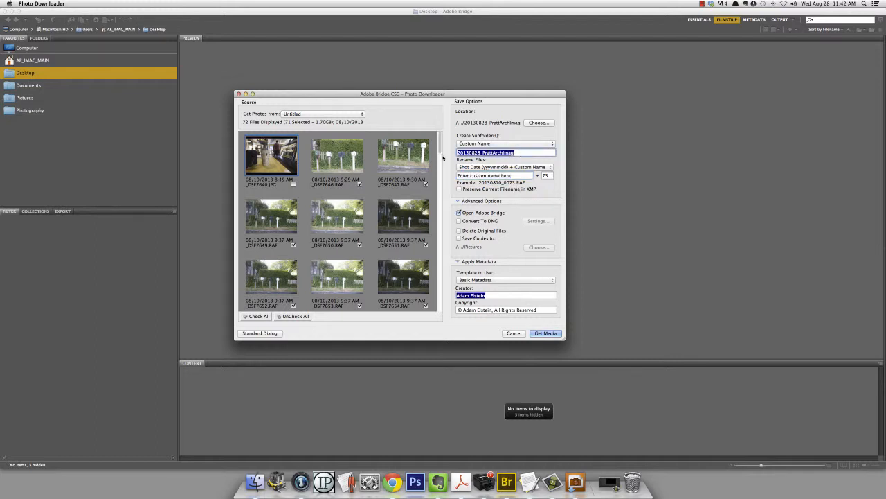
{"action": "left_click", "coordinate": [485, 175]}
{"action": "left_click_drag", "start_coordinate": [512, 176], "coordinate": [420, 168]}
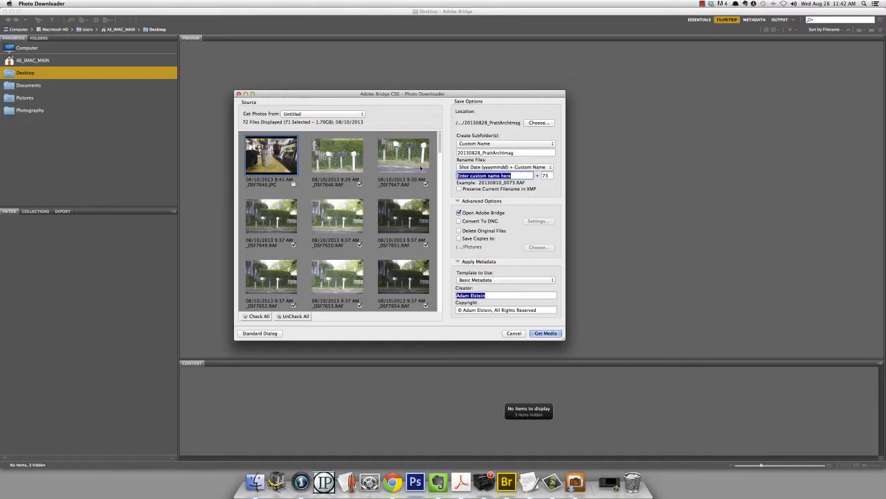
{"action": "key", "text": "super+v"}
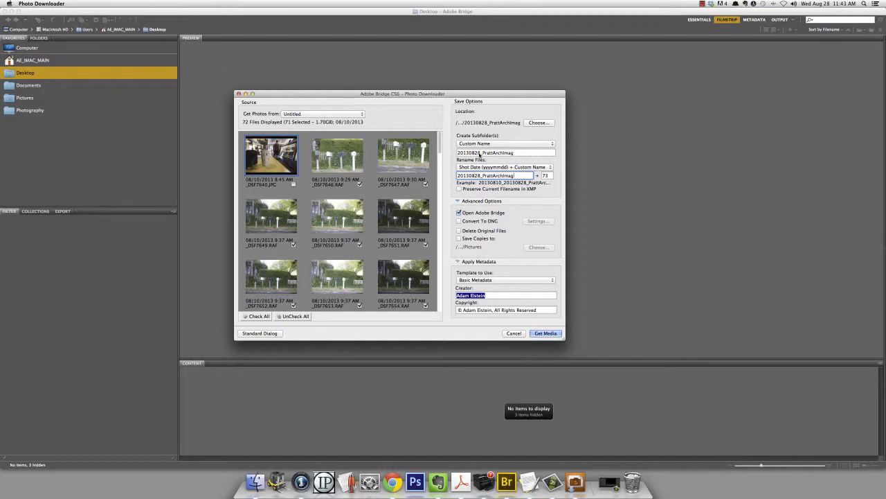
Correct the date in the subfolder name so that it reads 20130810_PrattArchImag.
{"action": "left_click", "coordinate": [480, 153]}
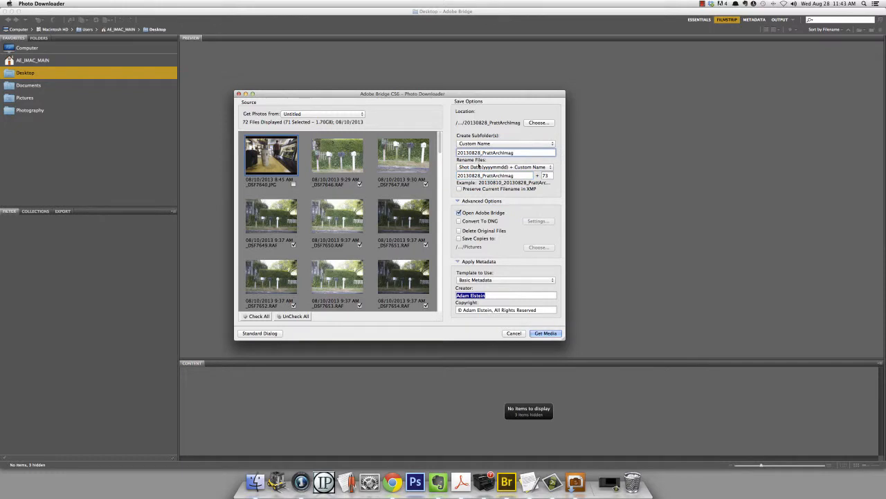
{"action": "key", "text": "BackSpace"}
{"action": "key", "text": "BackSpace"}
{"action": "type", "text": "10"}
Remove the date and underscore from the custom file name, leaving only PrattArchImag.
{"action": "left_click", "coordinate": [482, 176]}
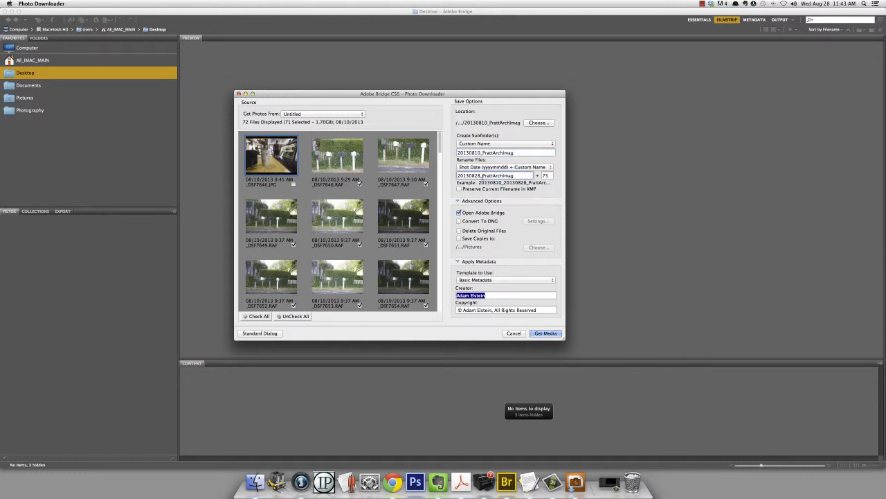
{"action": "left_click_drag", "start_coordinate": [481, 175], "coordinate": [453, 178]}
{"action": "key", "text": "BackSpace"}
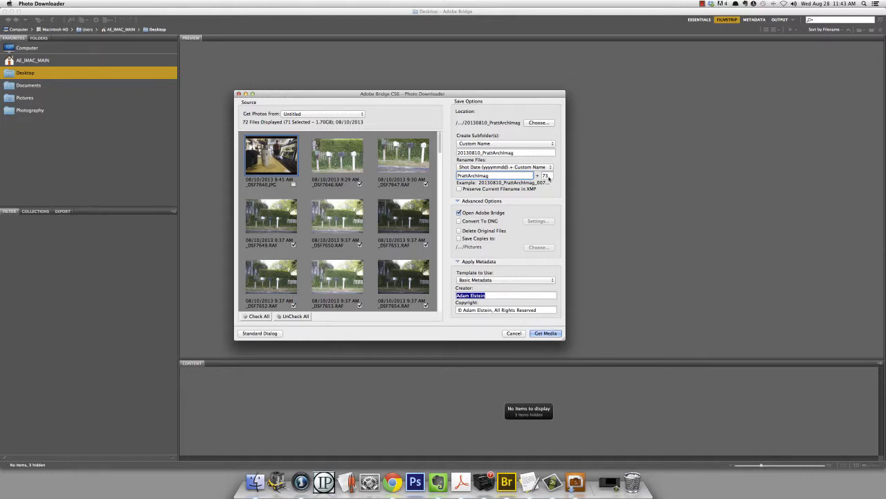
Set the starting sequence number for the renamed files to 1.
{"action": "left_click", "coordinate": [548, 177]}
{"action": "key", "text": "BackSpace"}
{"action": "key", "text": "BackSpace"}
{"action": "type", "text": "1"}
Try the option for saving copies to a second location, and switch it back off.
{"action": "left_click", "coordinate": [467, 241]}
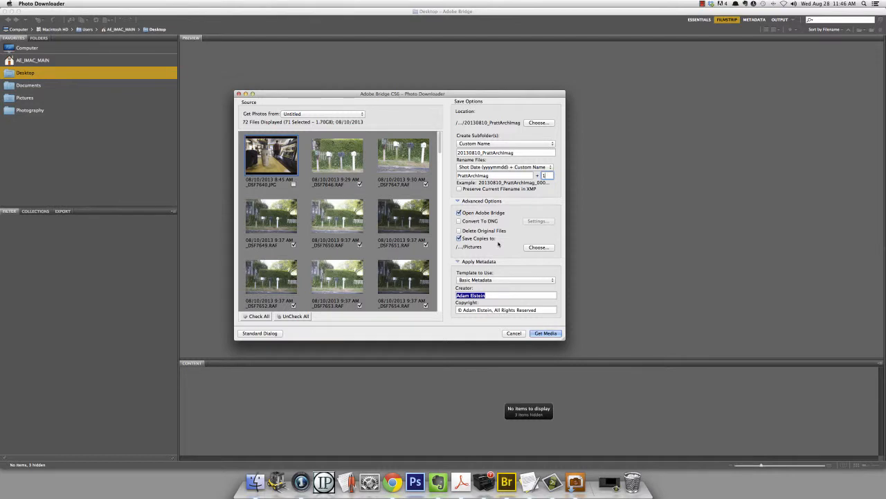
{"action": "left_click", "coordinate": [459, 238]}
{"action": "left_click", "coordinate": [459, 239]}
{"action": "left_click", "coordinate": [459, 238]}
Import the selected photos with the existing creator and copyright metadata, and preview the first imported photo in Bridge.
{"action": "left_click", "coordinate": [546, 309]}
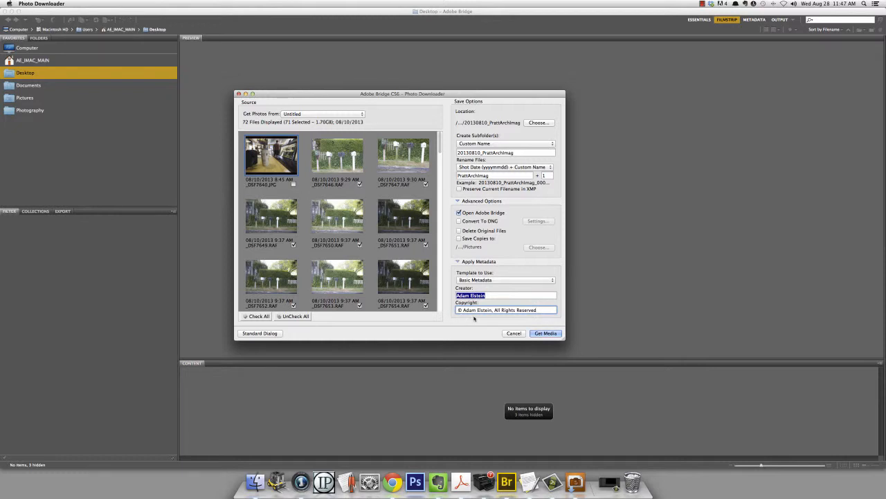
{"action": "left_click", "coordinate": [547, 333]}
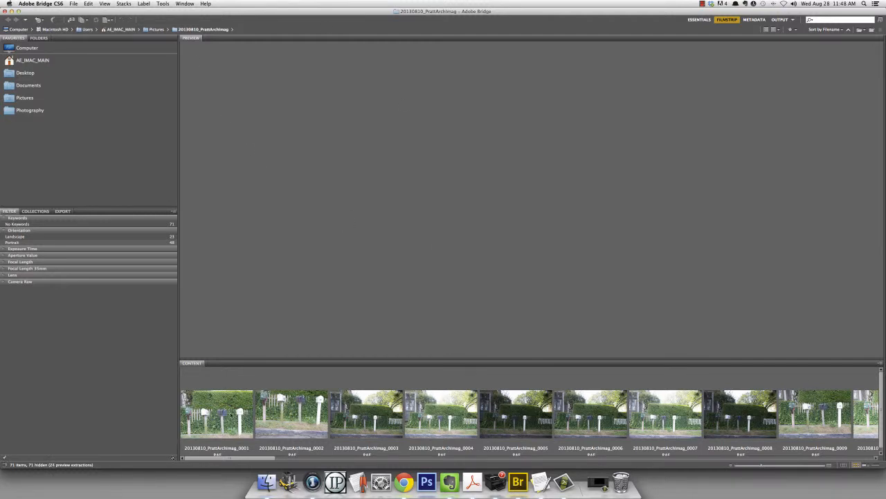
{"action": "left_click", "coordinate": [231, 423]}
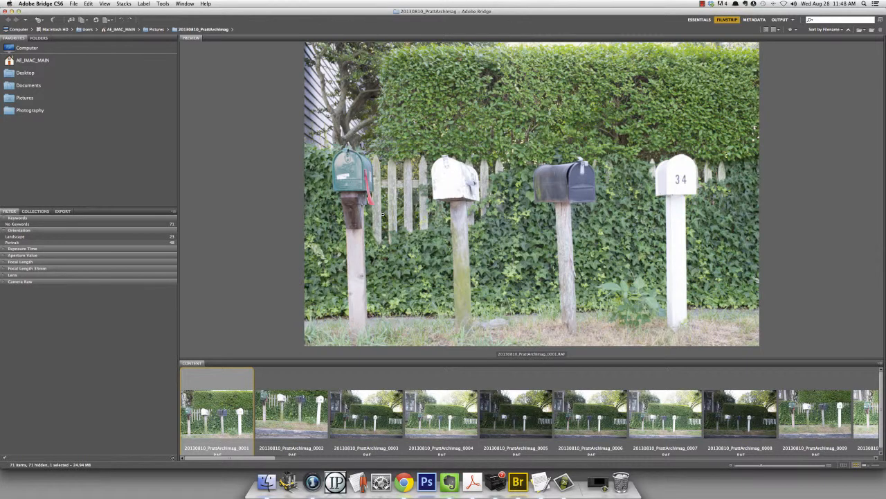
Check the Pictures folder for the imported subfolder in the other Bridge window, close that window, and view Pictures in Finder.
{"action": "left_click", "coordinate": [12, 12]}
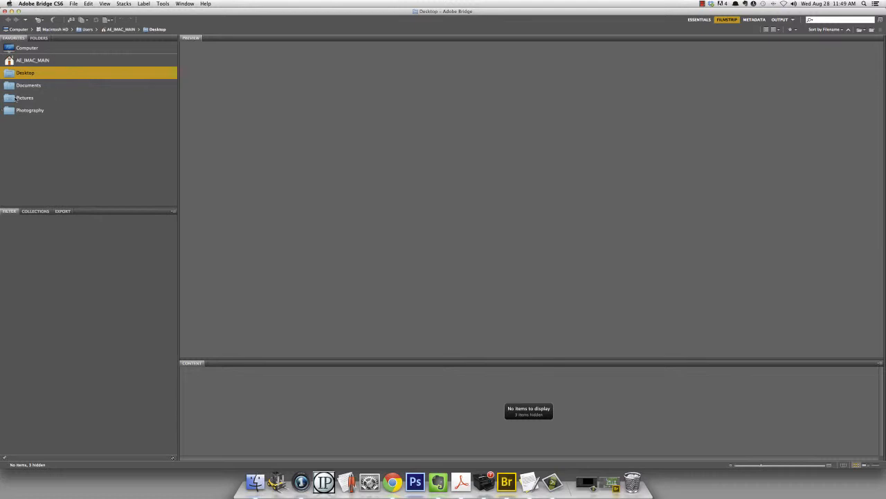
{"action": "left_click", "coordinate": [12, 100]}
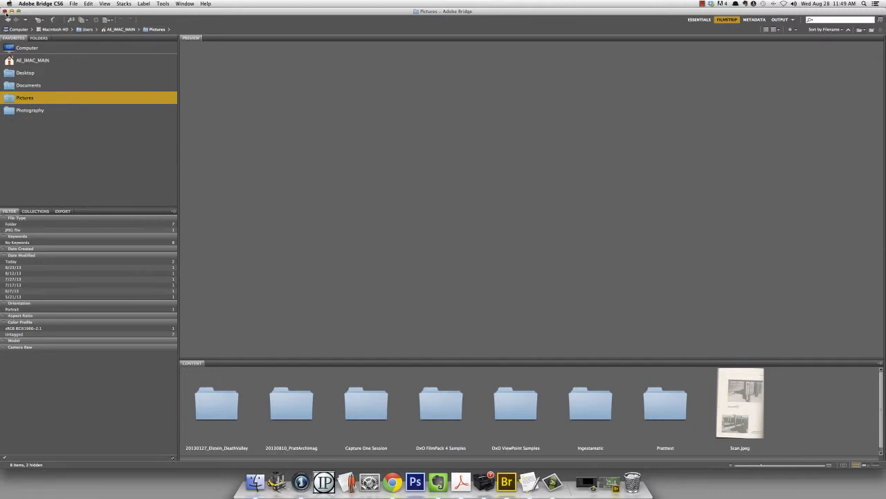
{"action": "left_click", "coordinate": [5, 11]}
{"action": "left_click", "coordinate": [254, 480]}
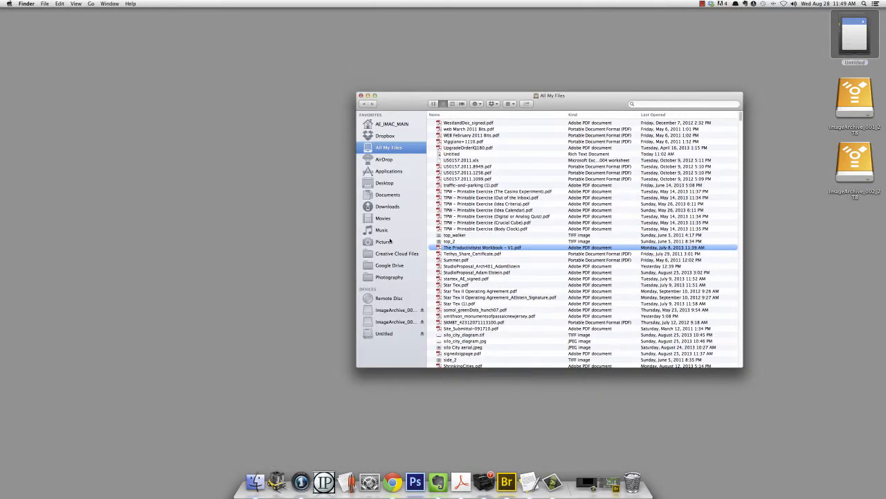
{"action": "left_click", "coordinate": [385, 241]}
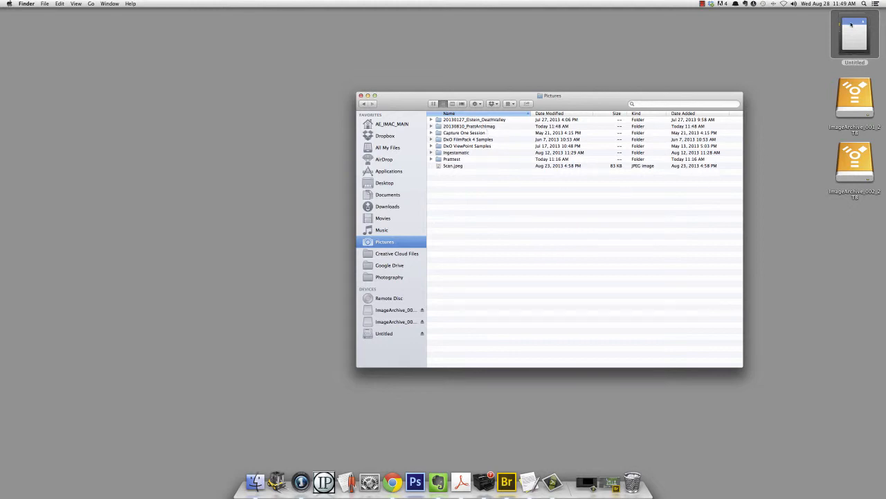
{"action": "left_click", "coordinate": [702, 4]}
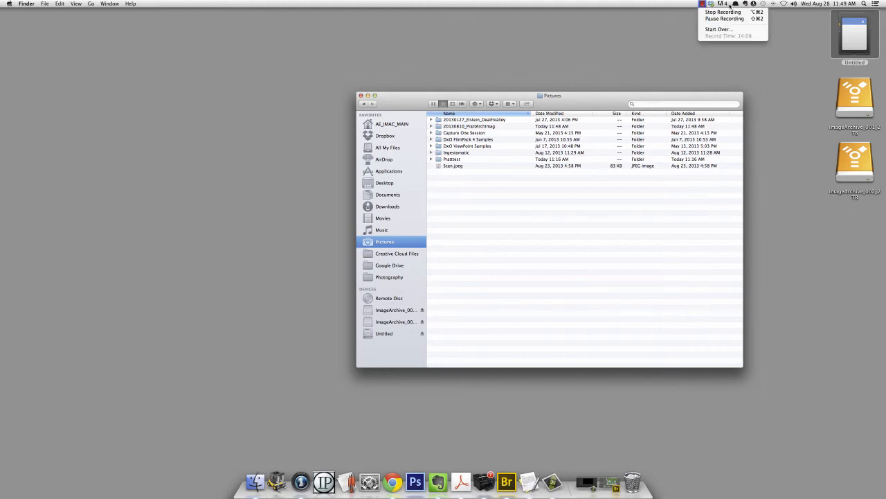